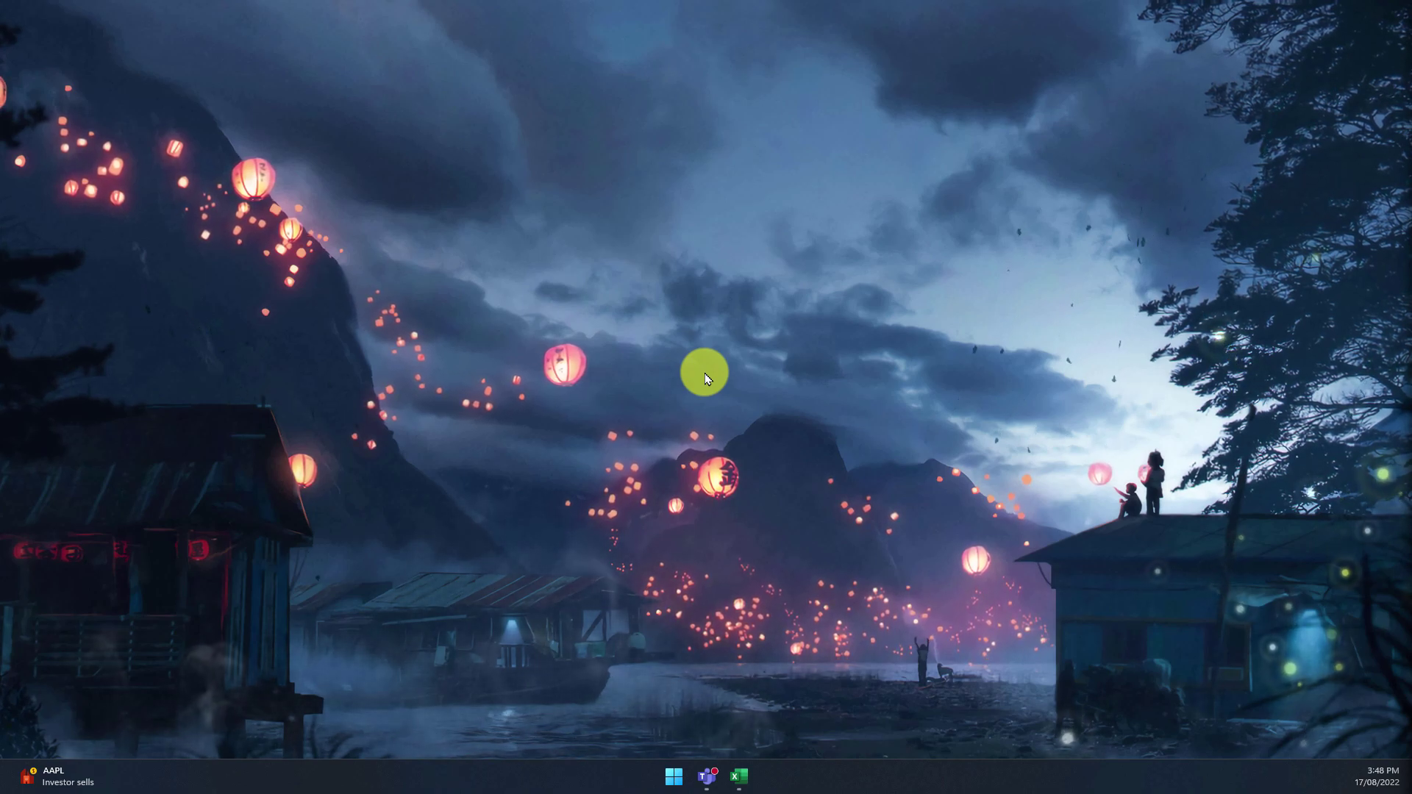
Switch to the Excel workbook and examine the salesperson names in the Excalibur Paper sales table.
left_click(739, 777)
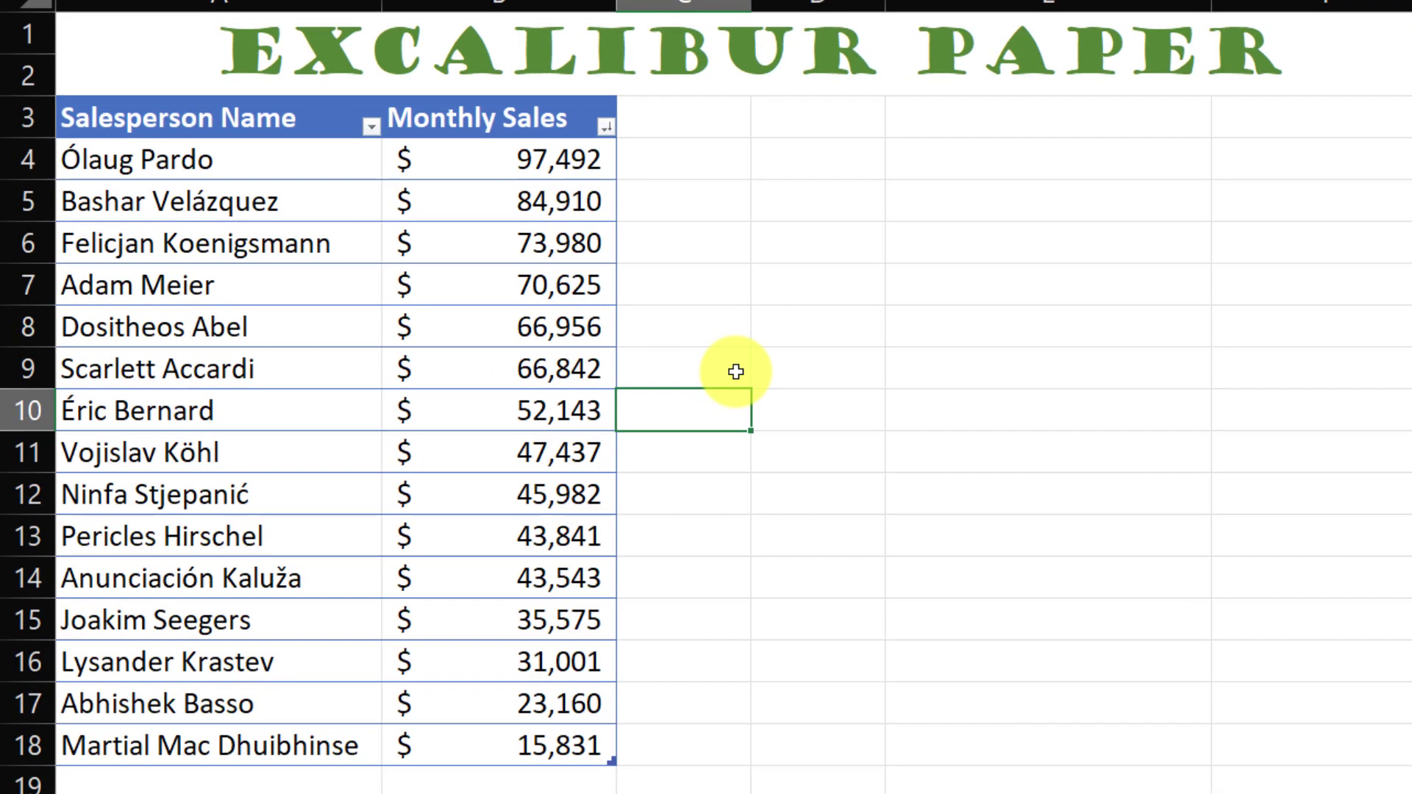
mouse_move(228, 158)
left_mouse_down()
mouse_move(293, 410)
mouse_move(226, 670)
mouse_move(222, 754)
mouse_move(293, 787)
left_mouse_up()
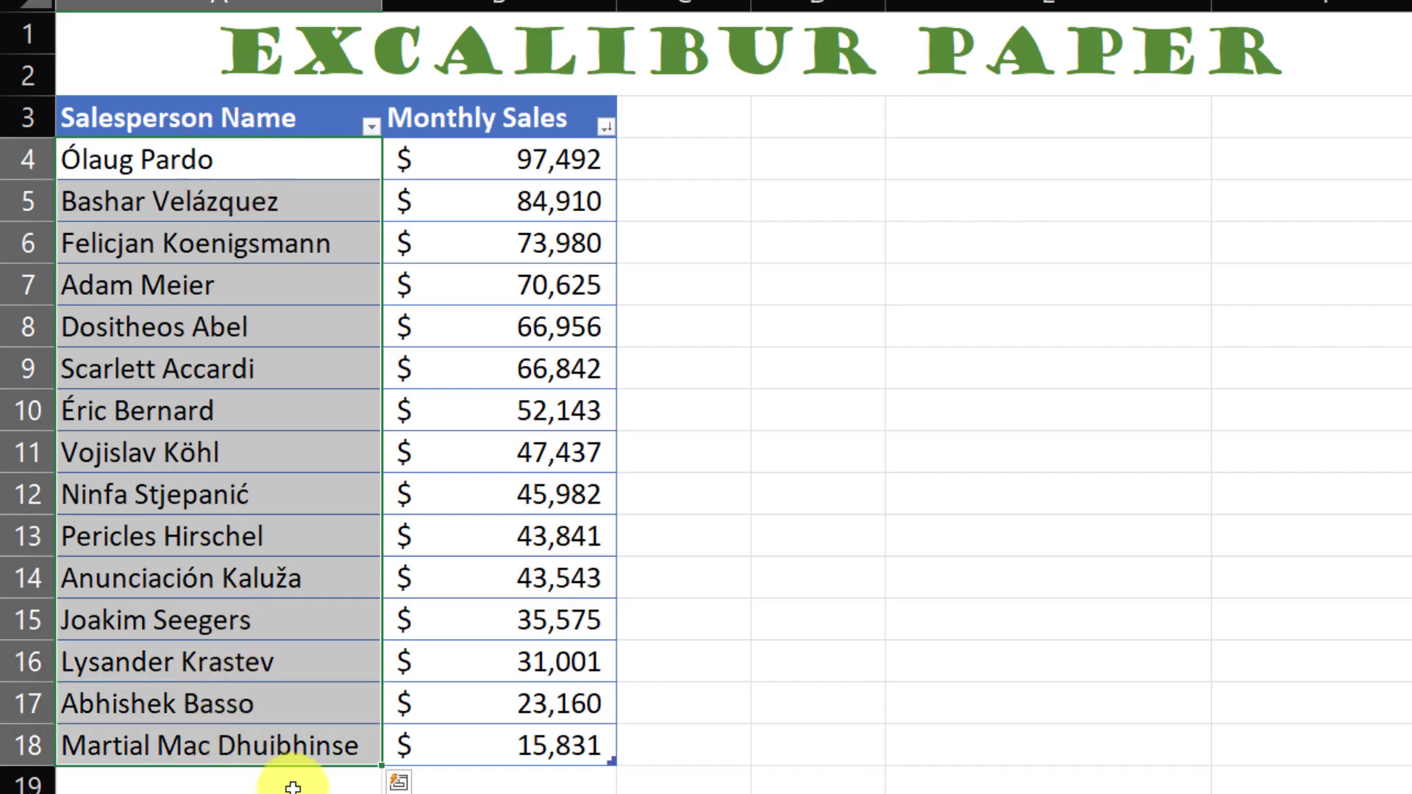
left_click(724, 717)
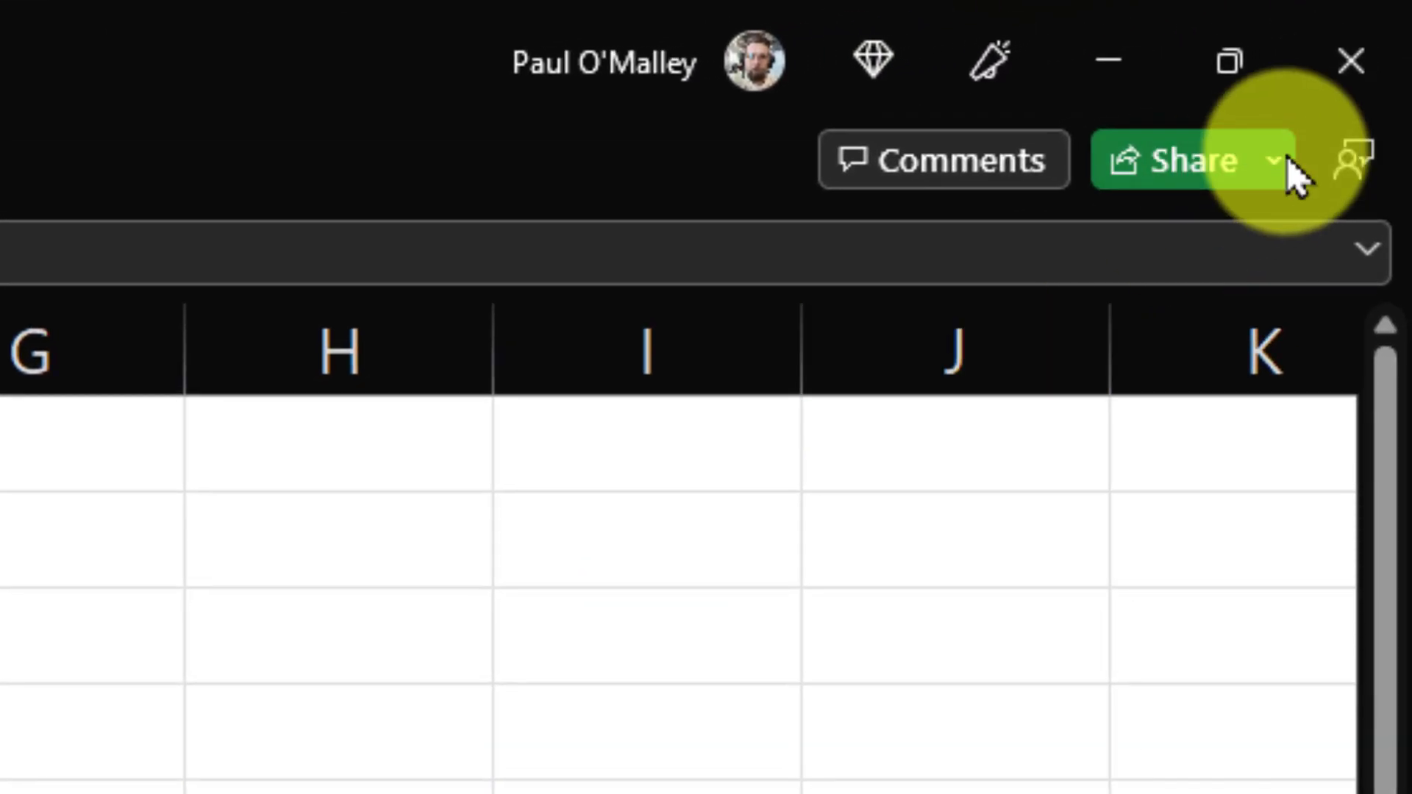
View the workbook's sharing options and close the workbook.
left_click(1291, 164)
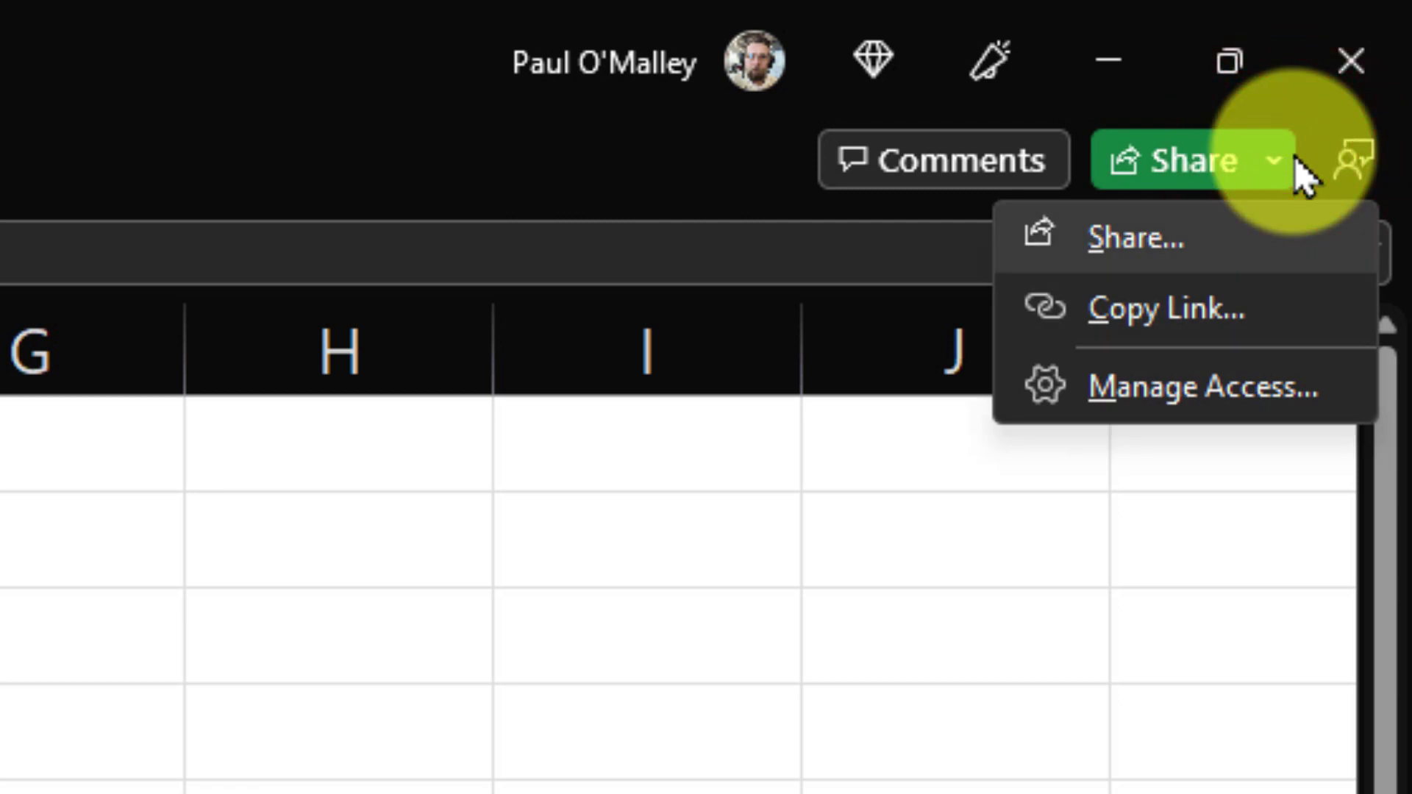
key("Down")
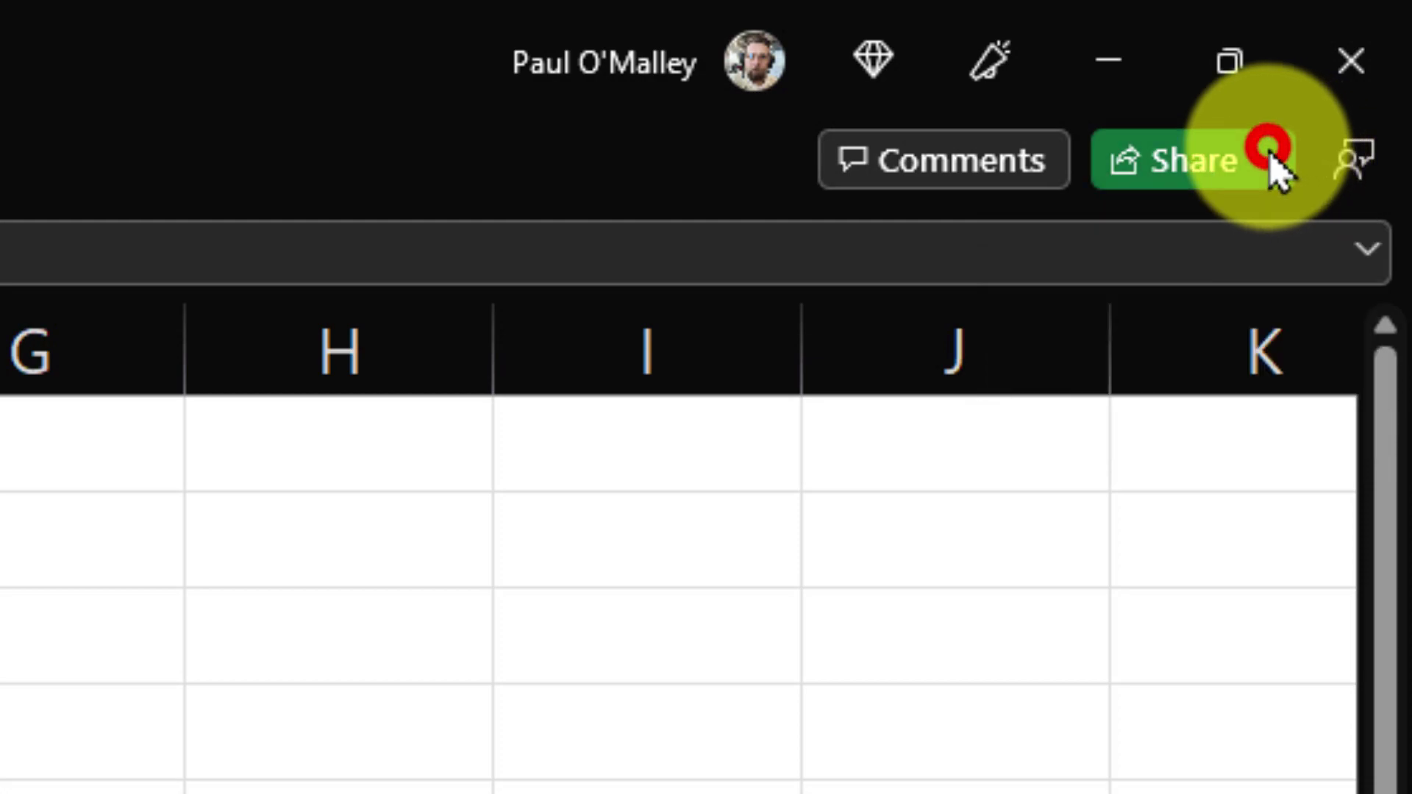
left_click(1270, 155)
left_click(1340, 67)
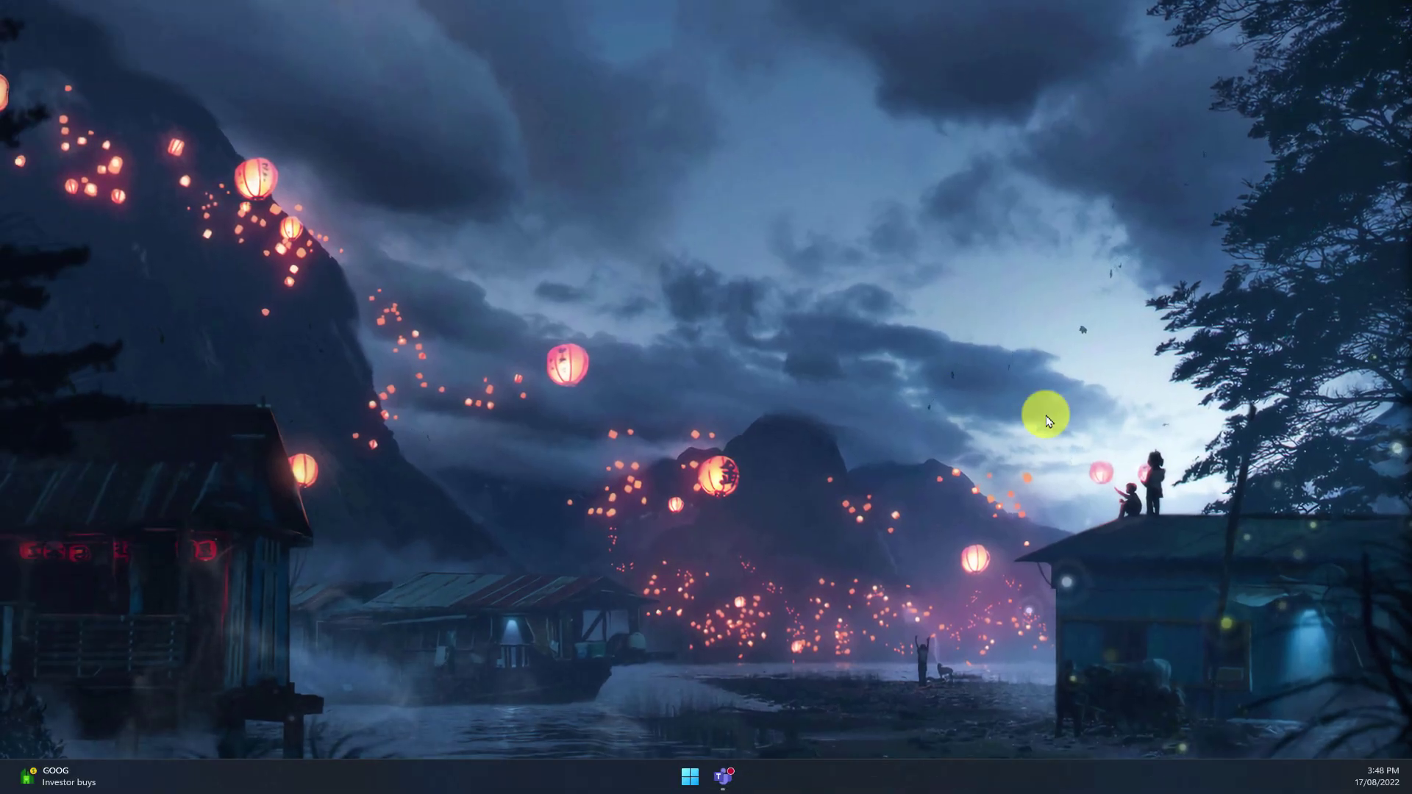
Switch to Microsoft Teams, start a video call with the contact of the open chat and maximise the call window.
left_click(729, 776)
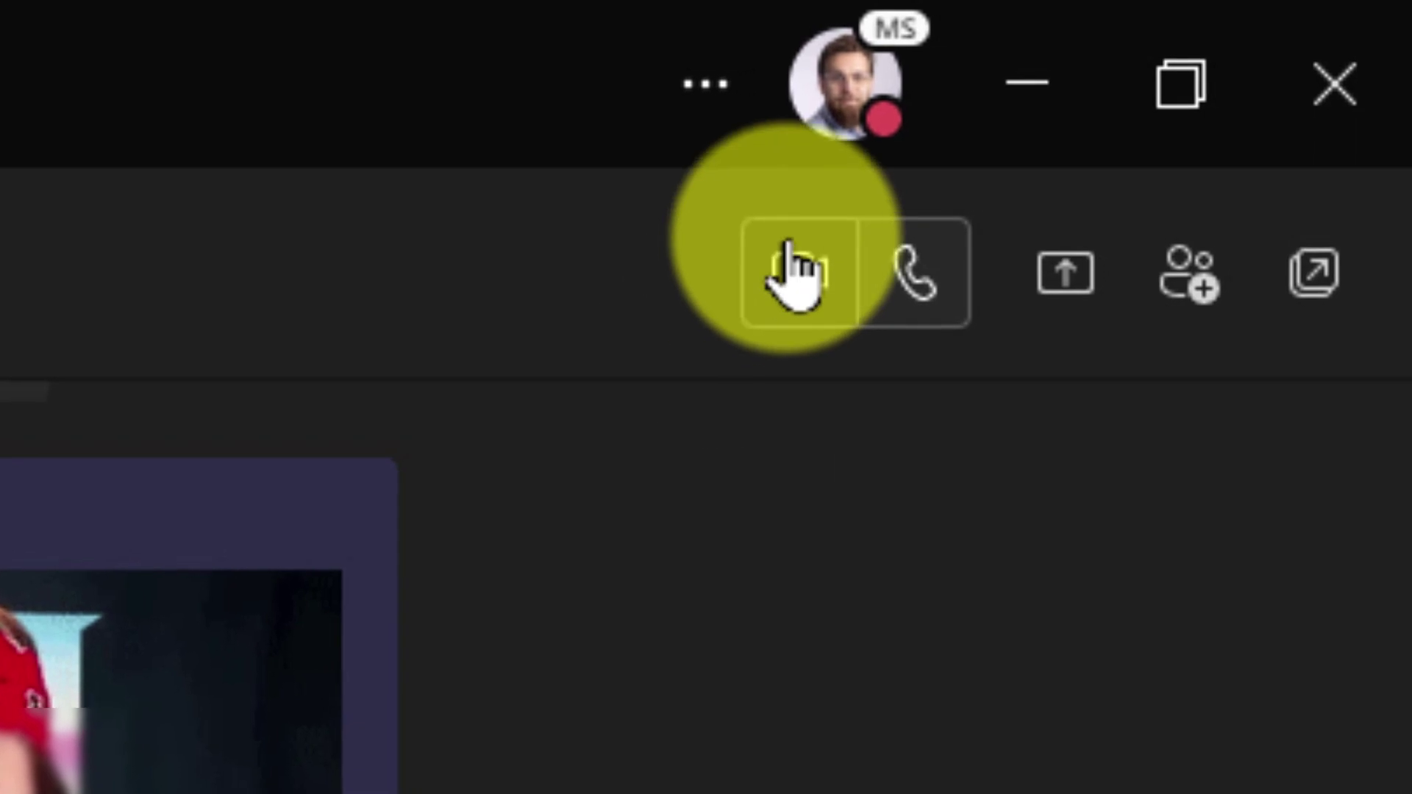
left_click(1283, 57)
left_click(151, 139)
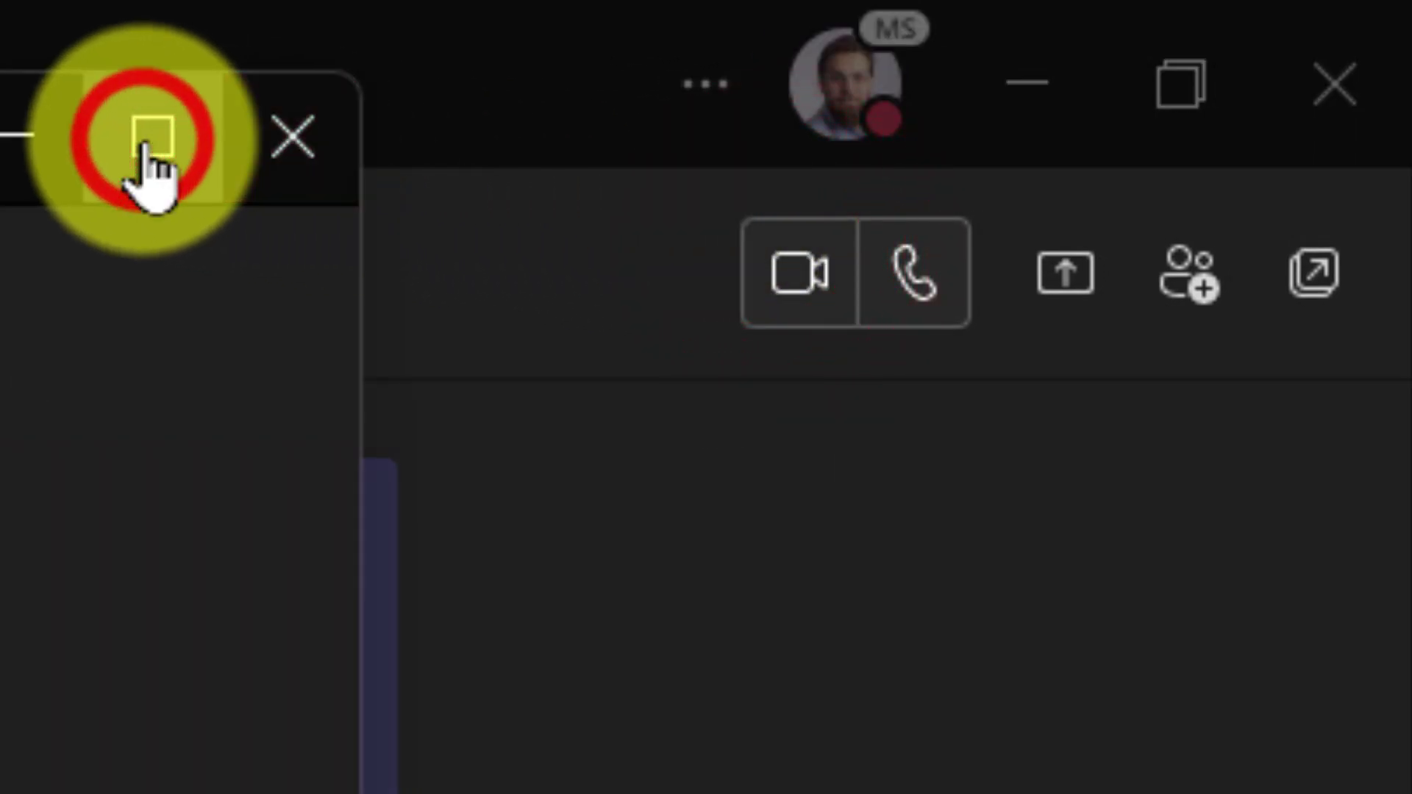
left_click(657, 213)
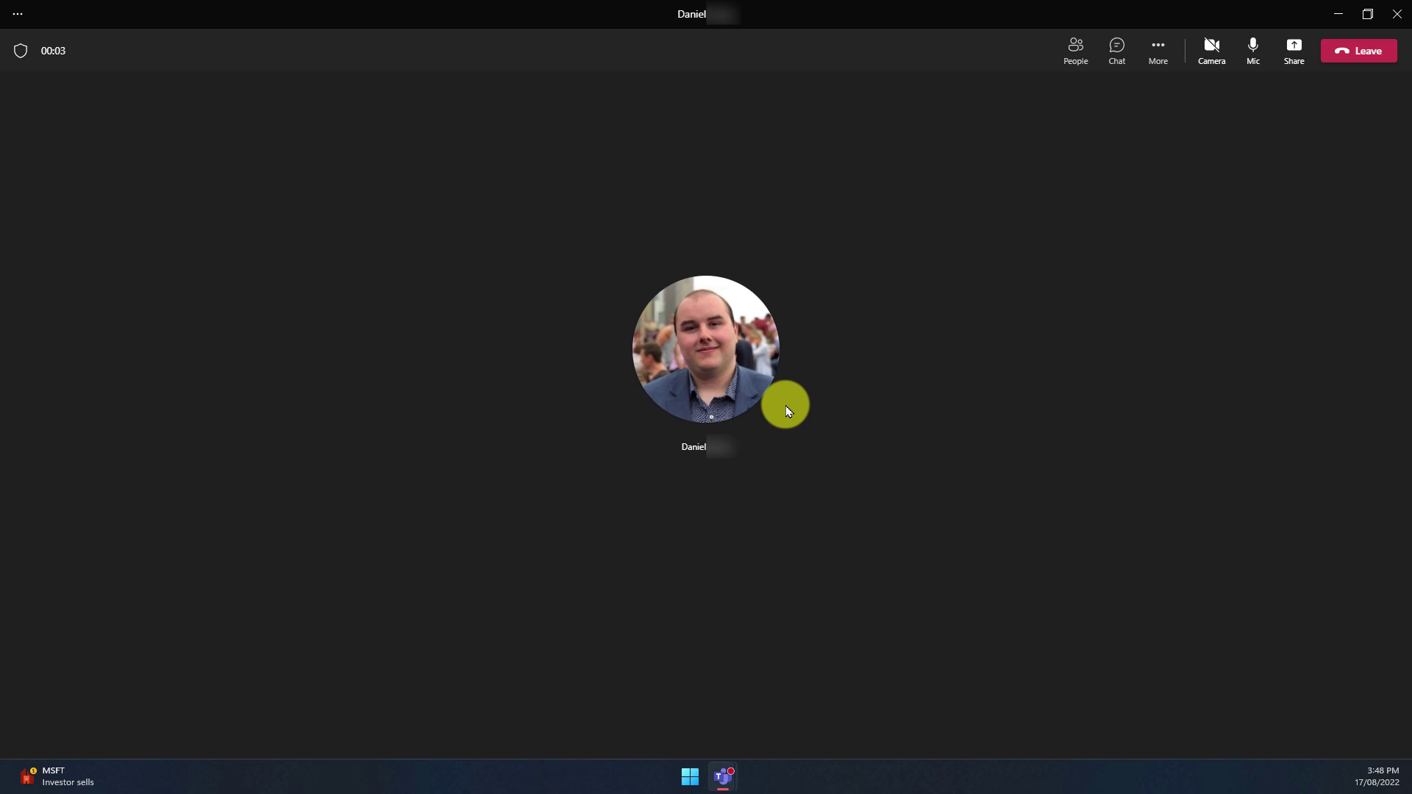
Share the workbook "You're Promoted" with all call participants through Excel Live.
left_click(1288, 50)
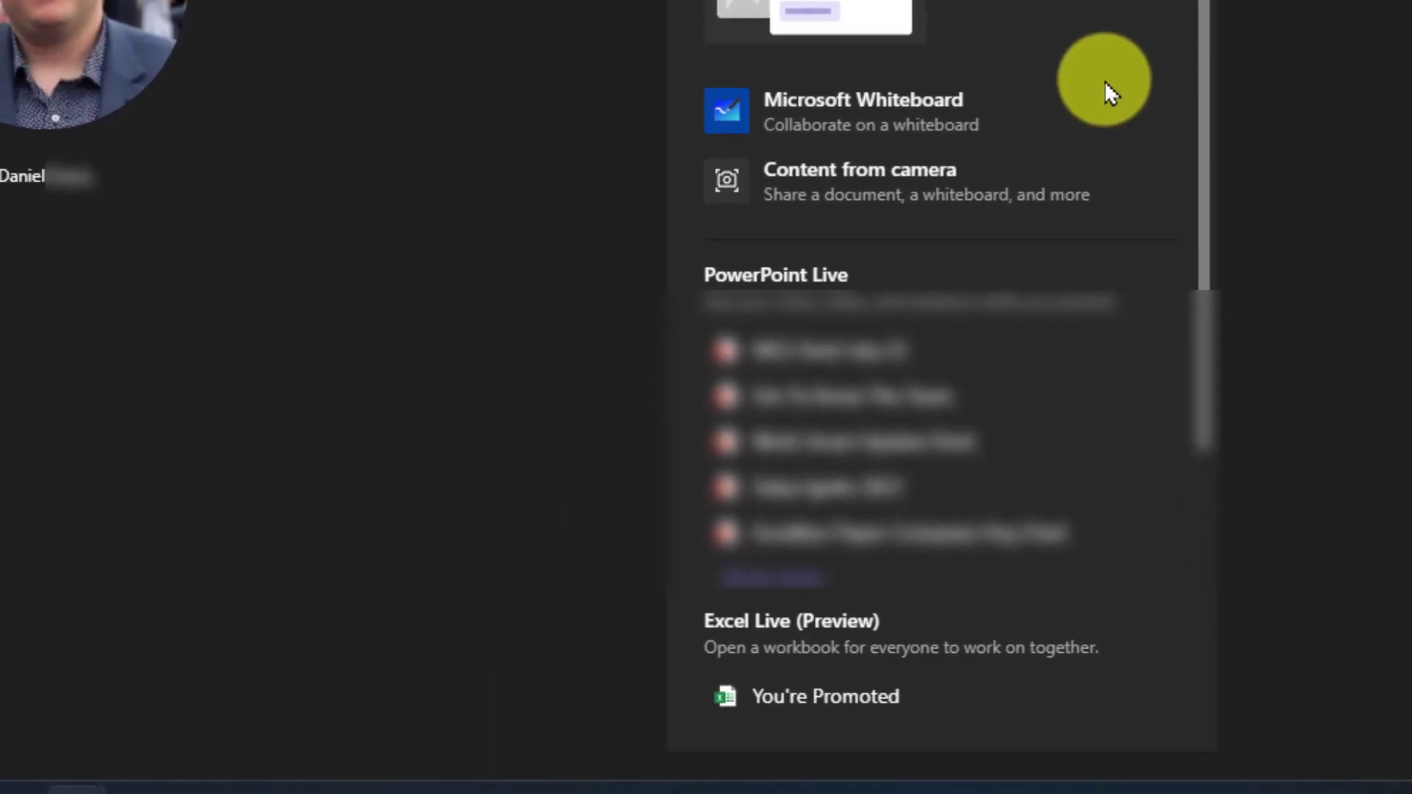
scroll(1106, 92, "down", 3)
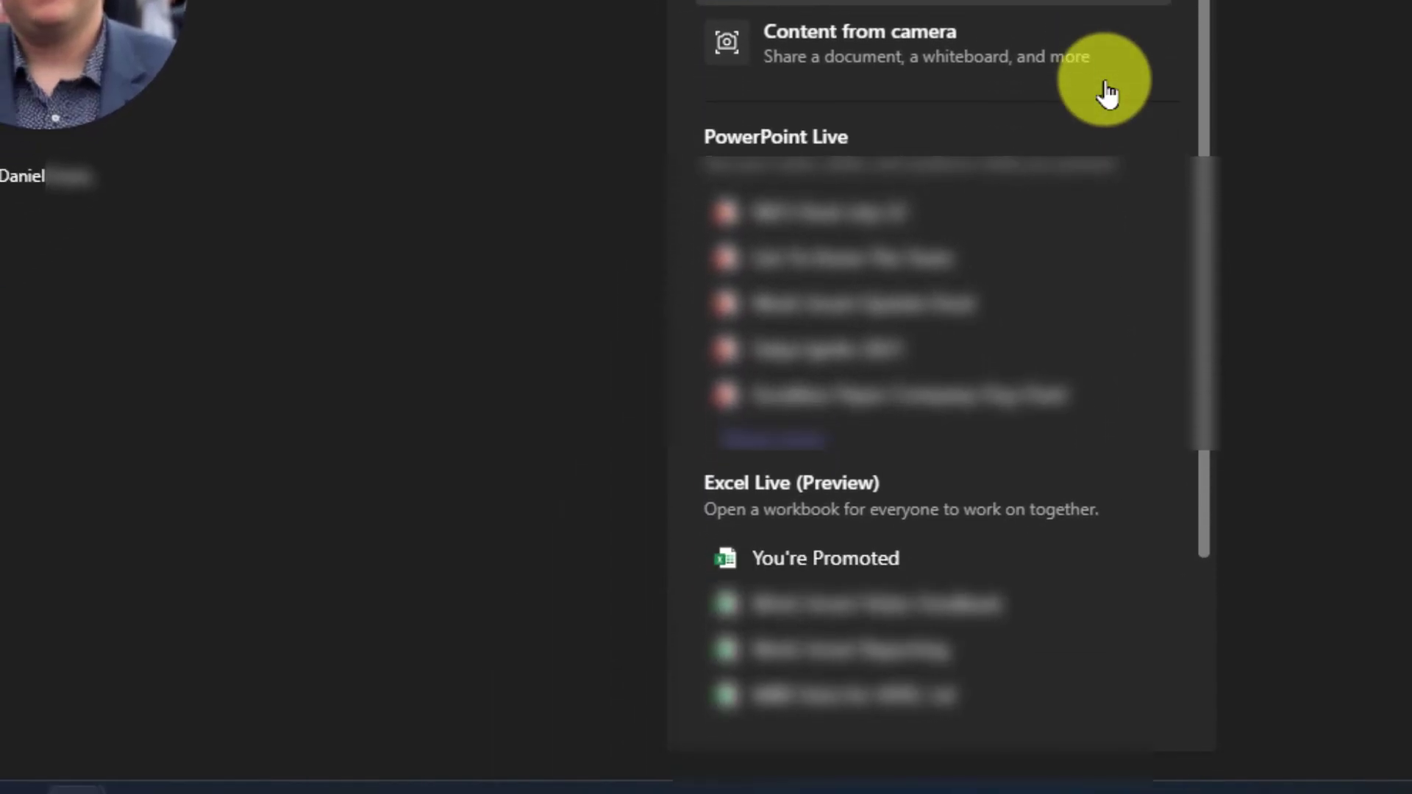
scroll(1107, 88, "down", 3)
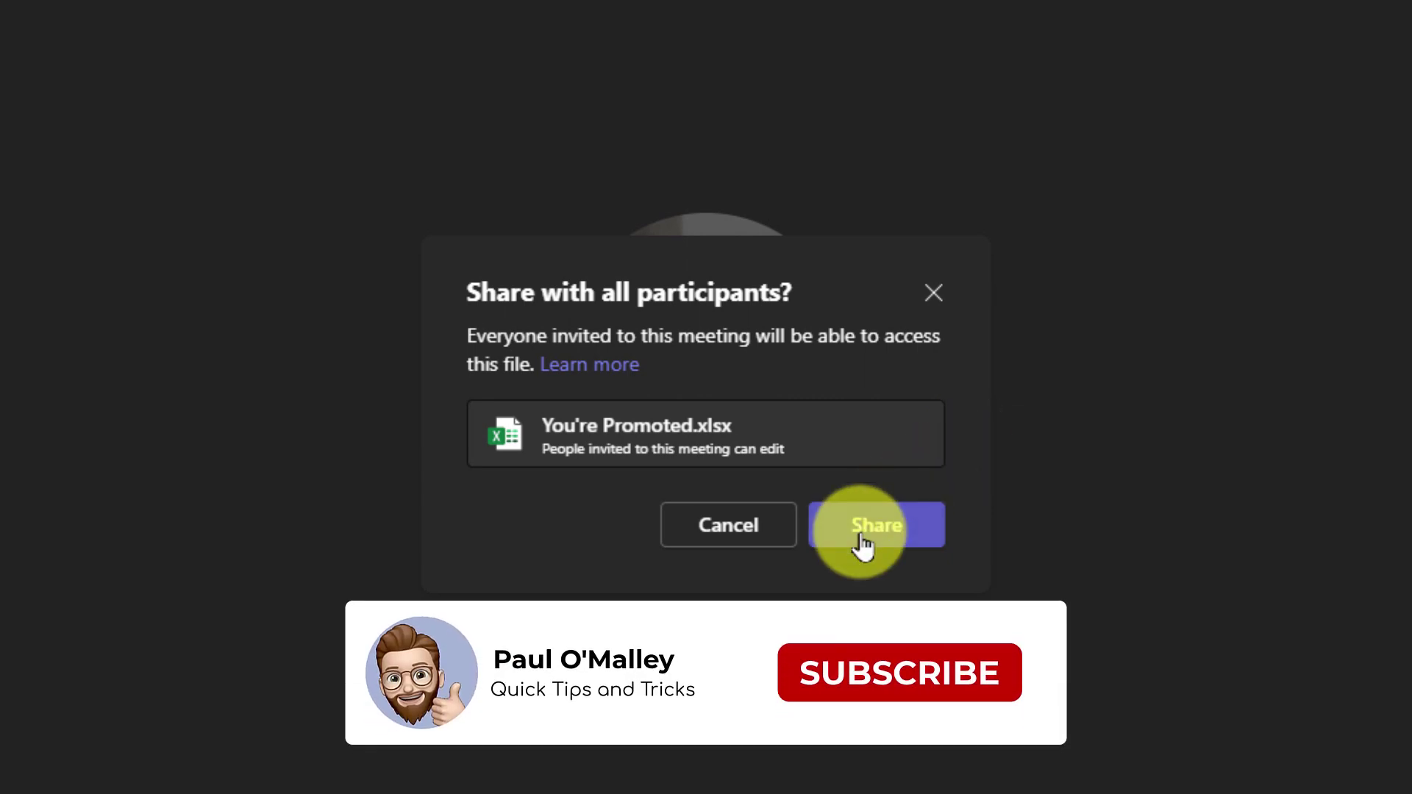
left_click(860, 539)
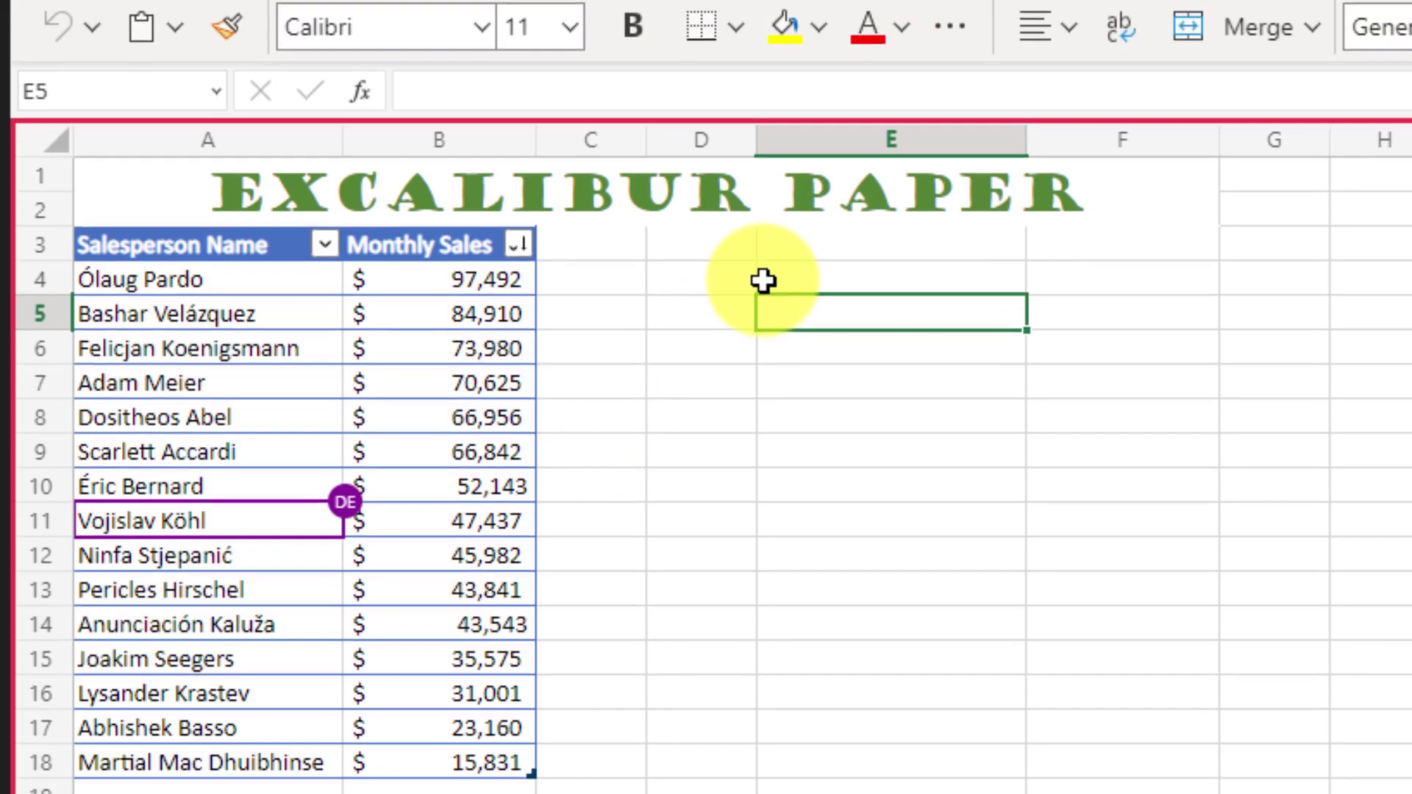
Enter the text "This is all happening in real time" in cell E4 of the shared workbook.
left_click(763, 378)
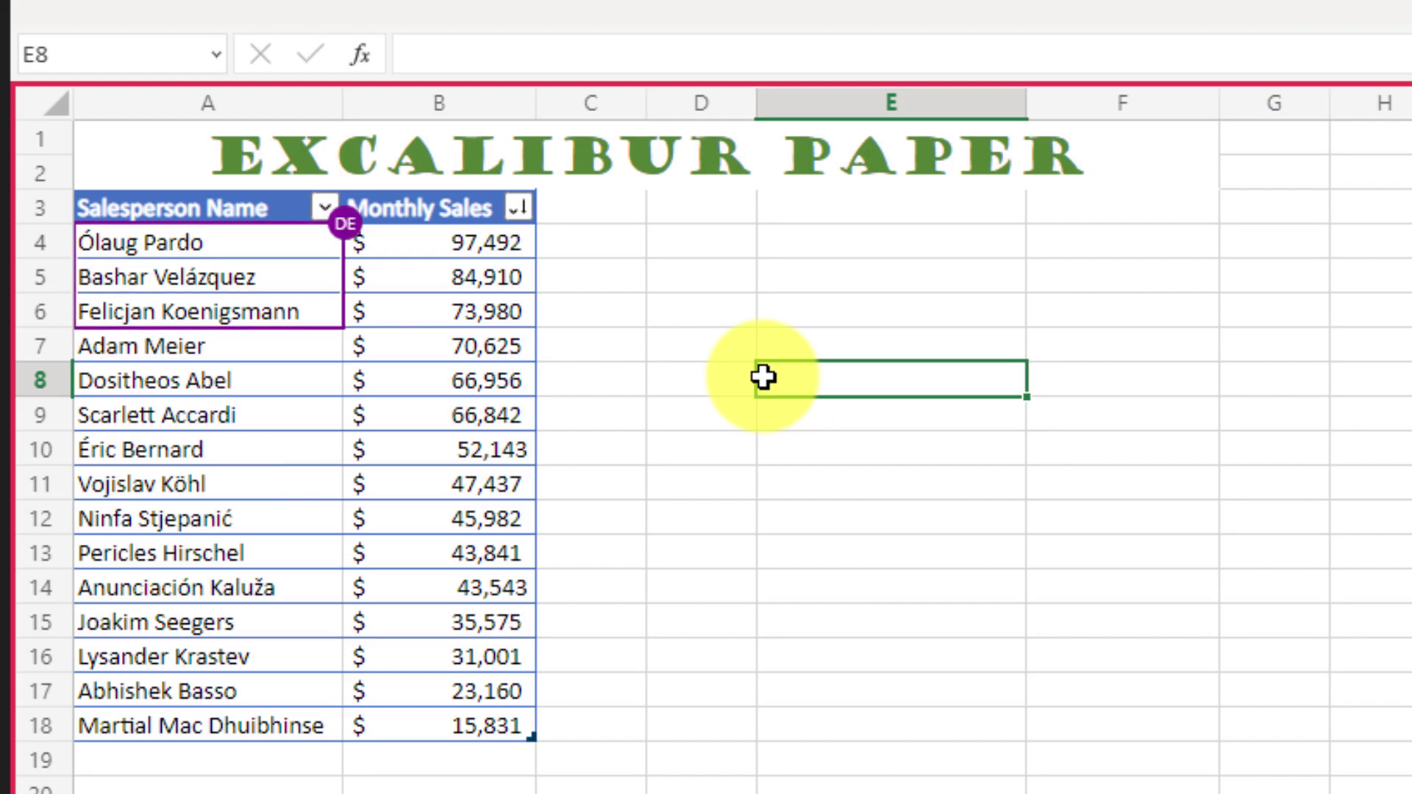
left_click(816, 239)
type("This")
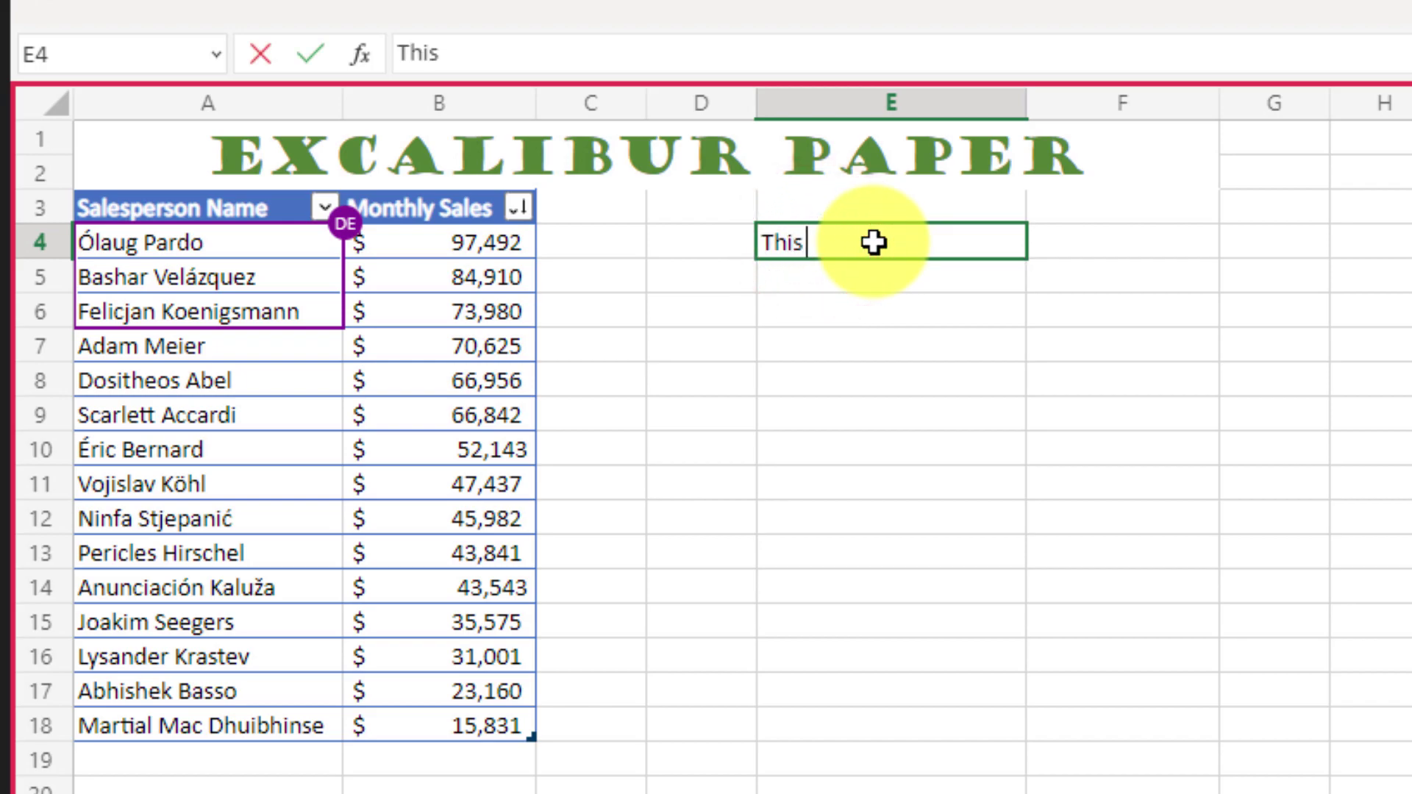
type(" is all happ")
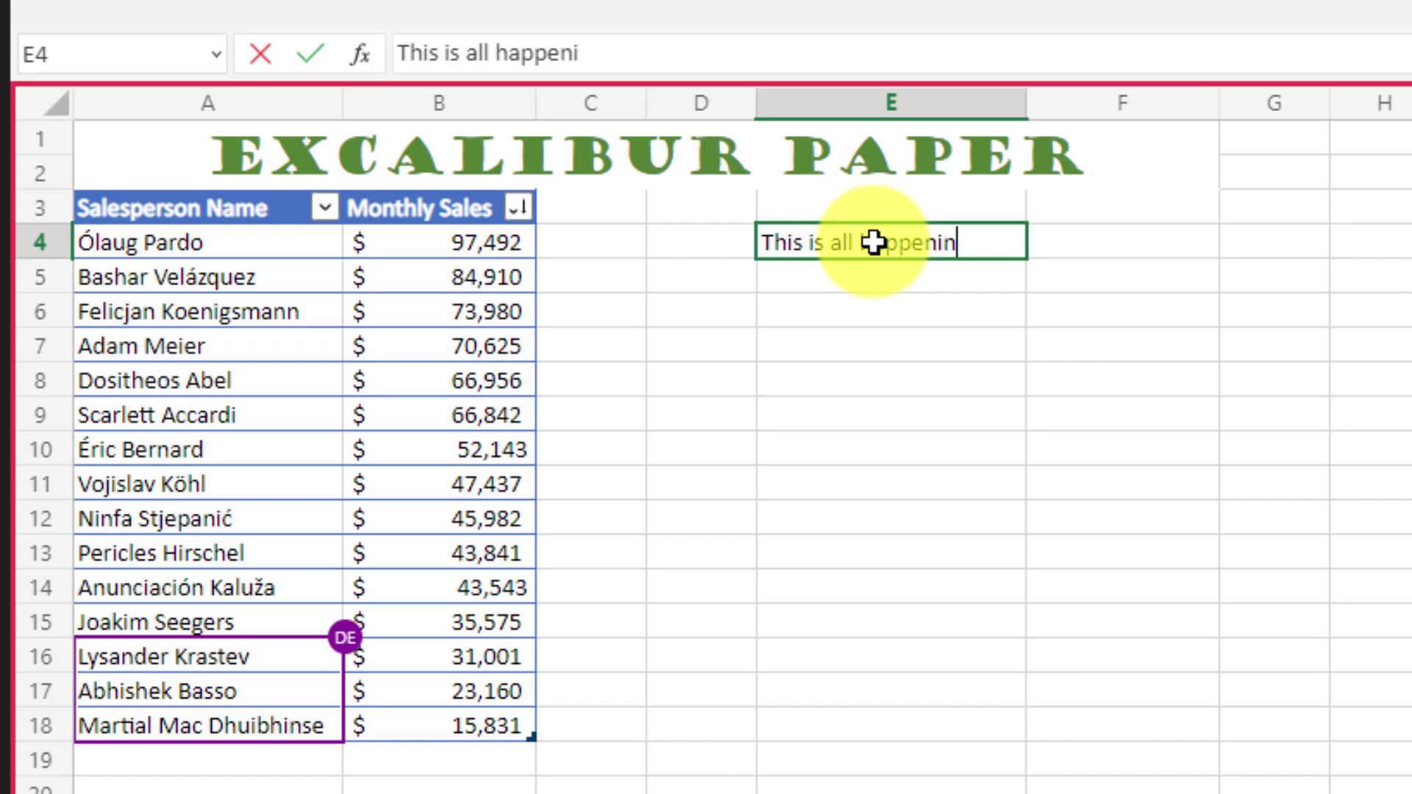
type("ening in real")
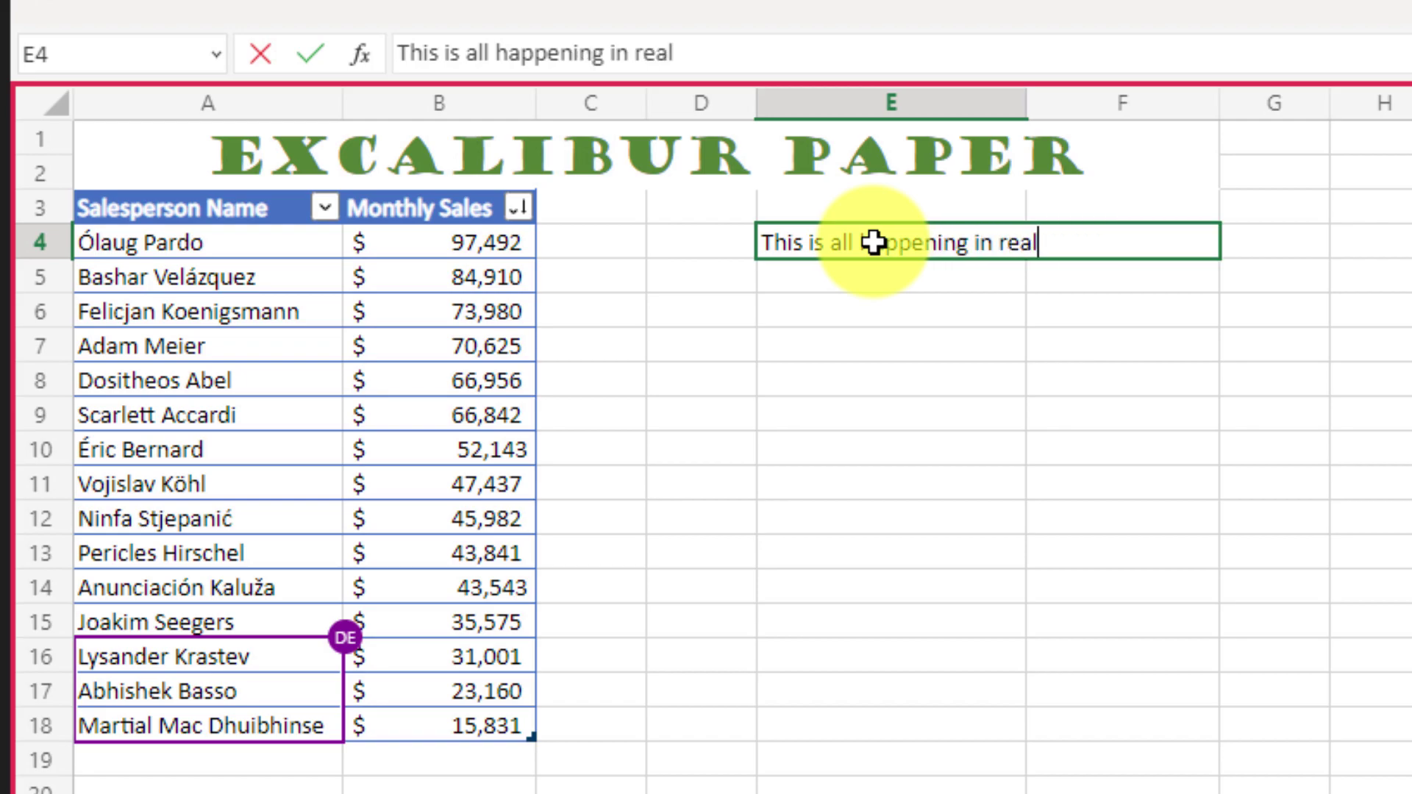
type(" time")
key("Return")
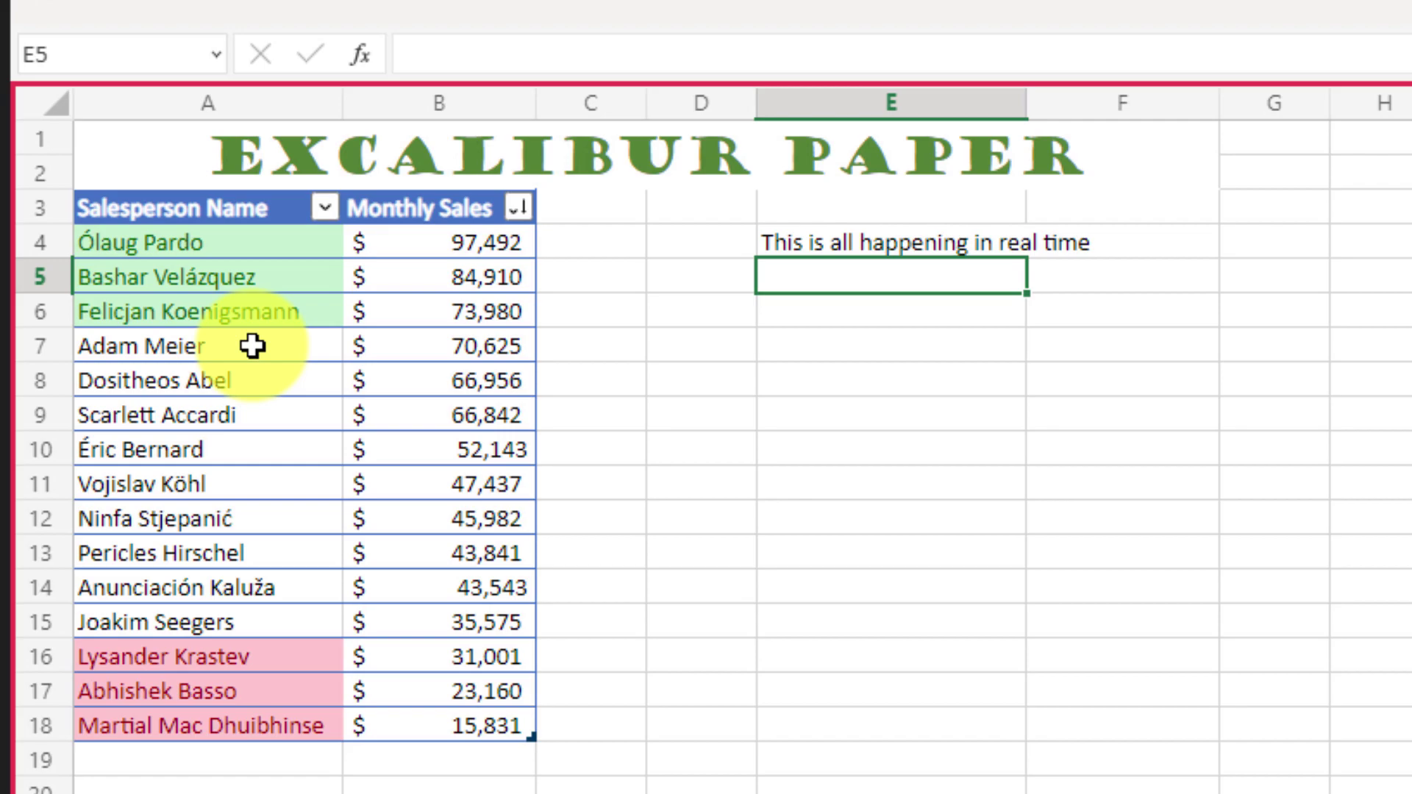
Fill the salesperson names in cells A7 to A15 with yellow.
left_click_drag(252, 345, 230, 607)
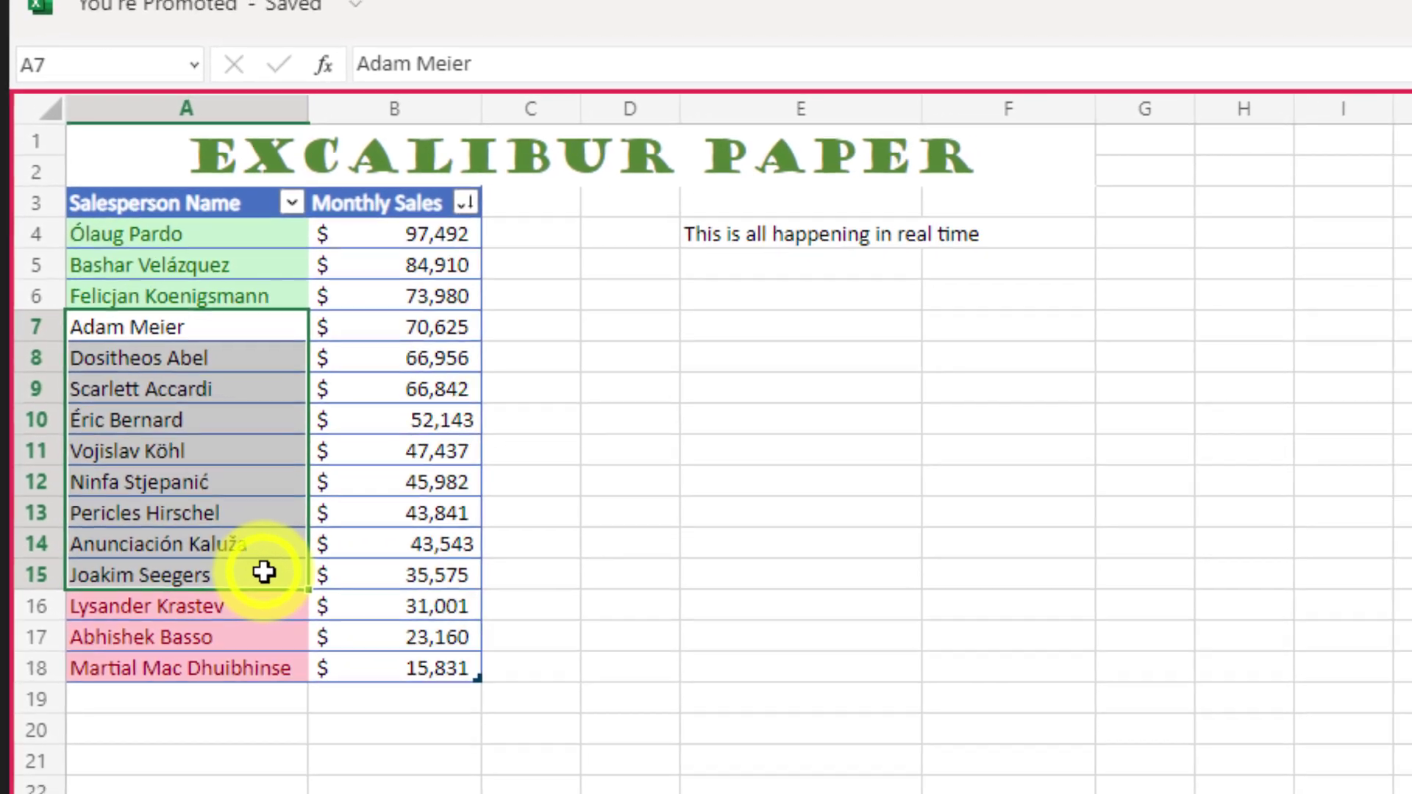
right_click(243, 611)
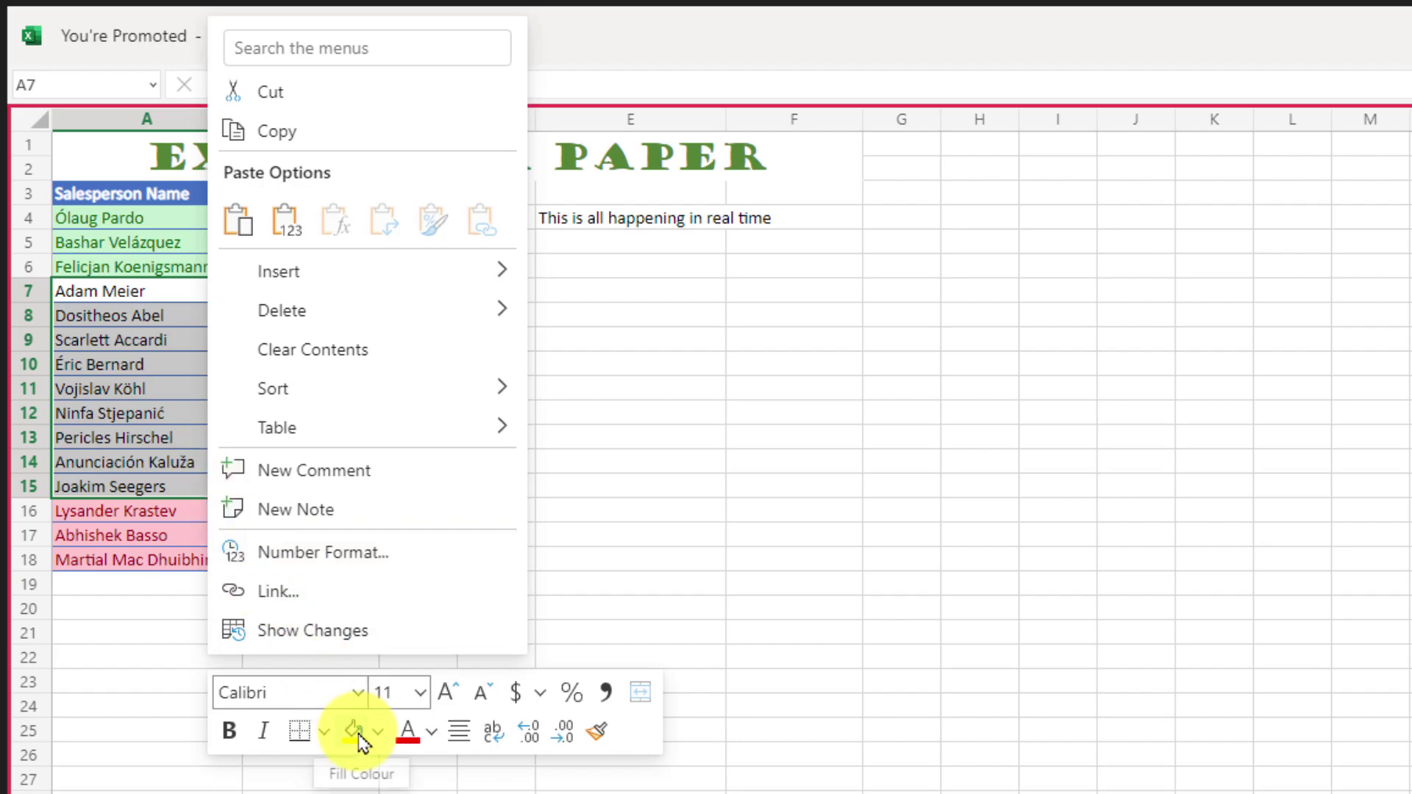
left_click(356, 732)
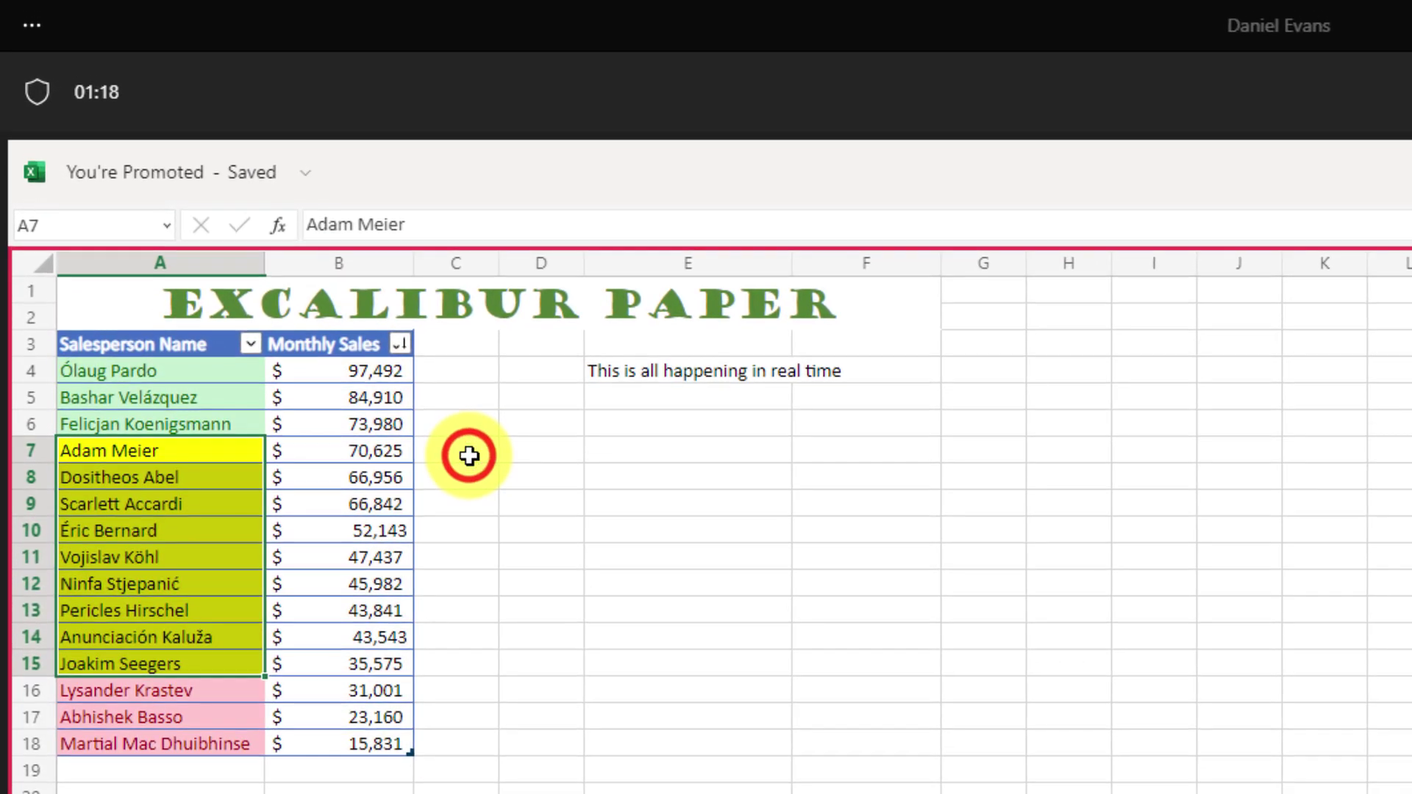
left_click(469, 456)
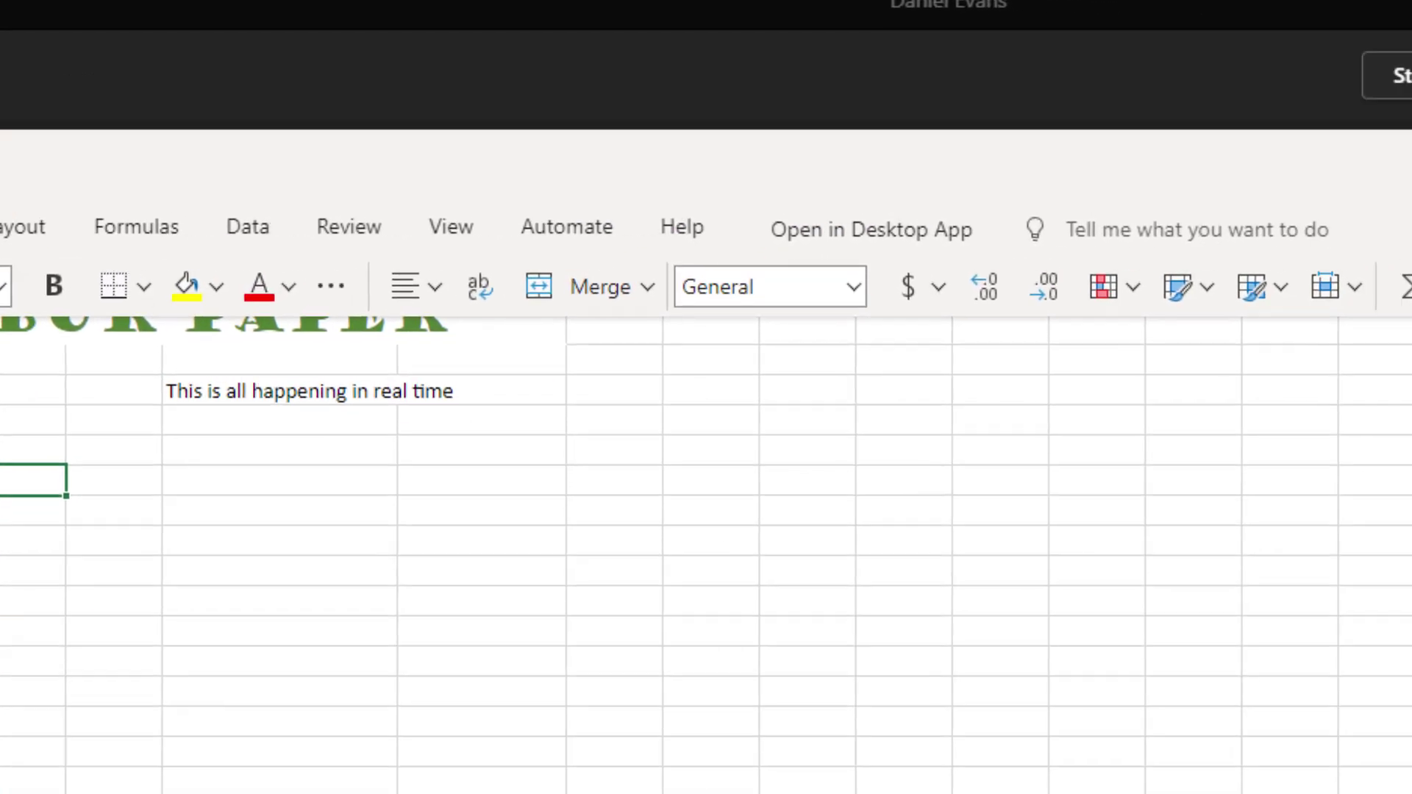
Go to the collaborator's editing location on Sheet2 and select cell A1 to view its content.
left_click(573, 243)
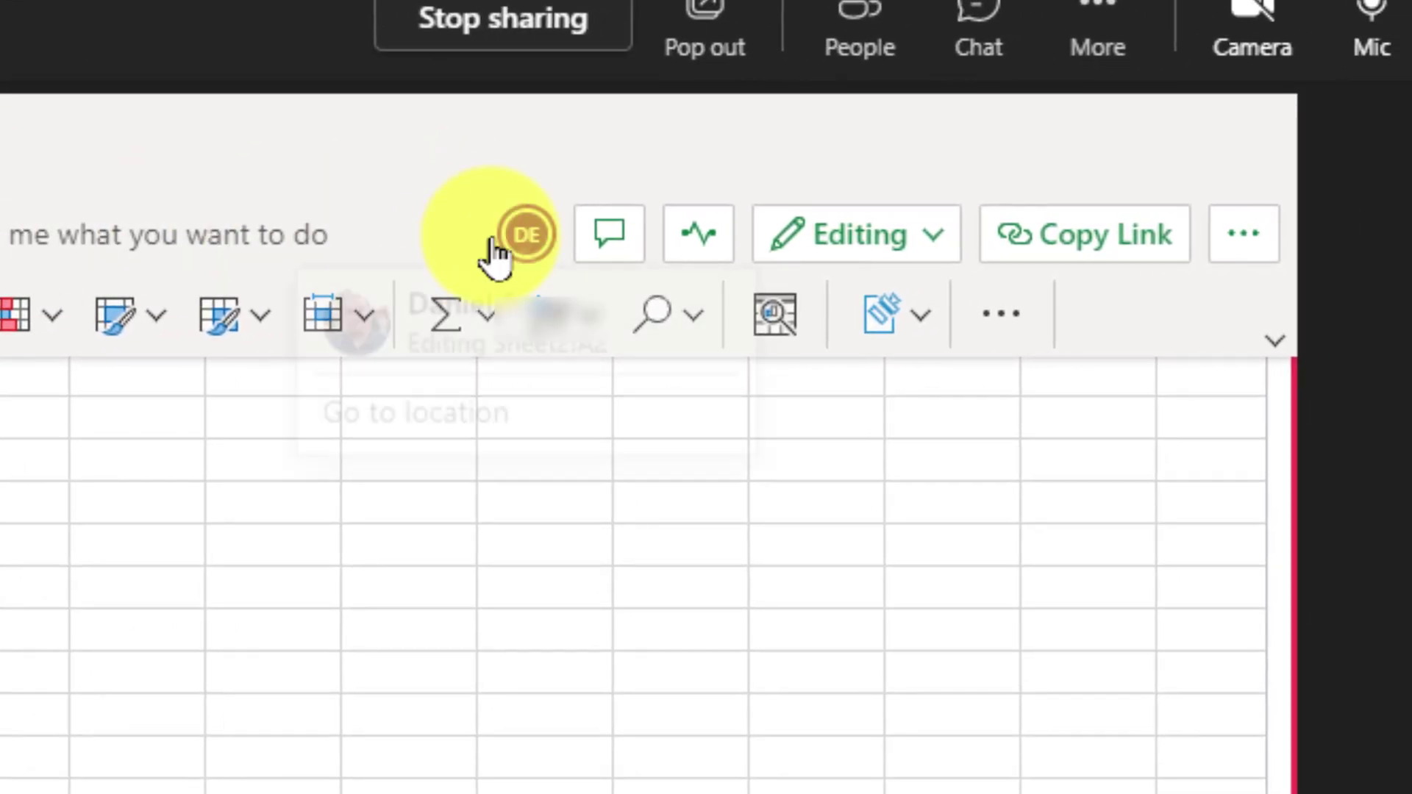
left_click(414, 428)
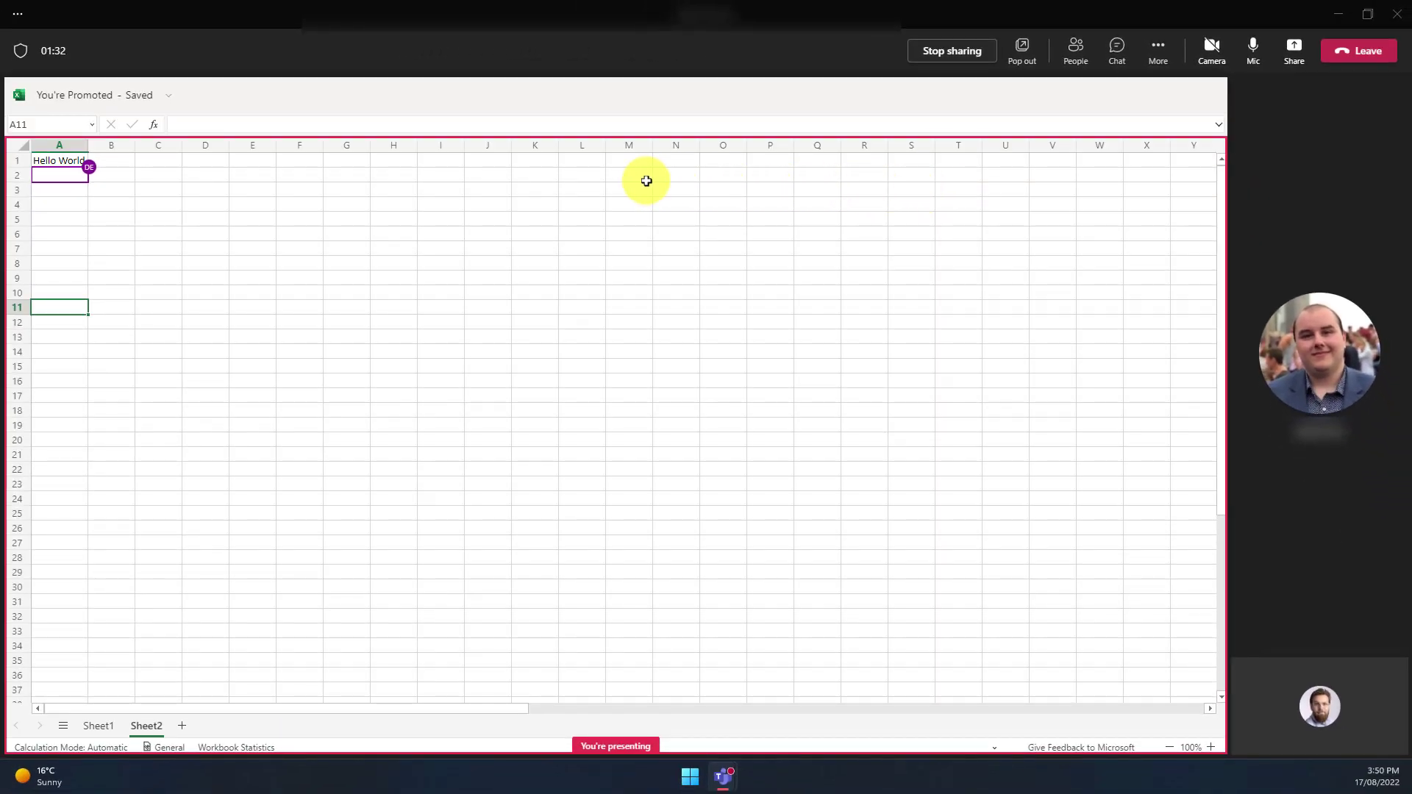
left_click(61, 160)
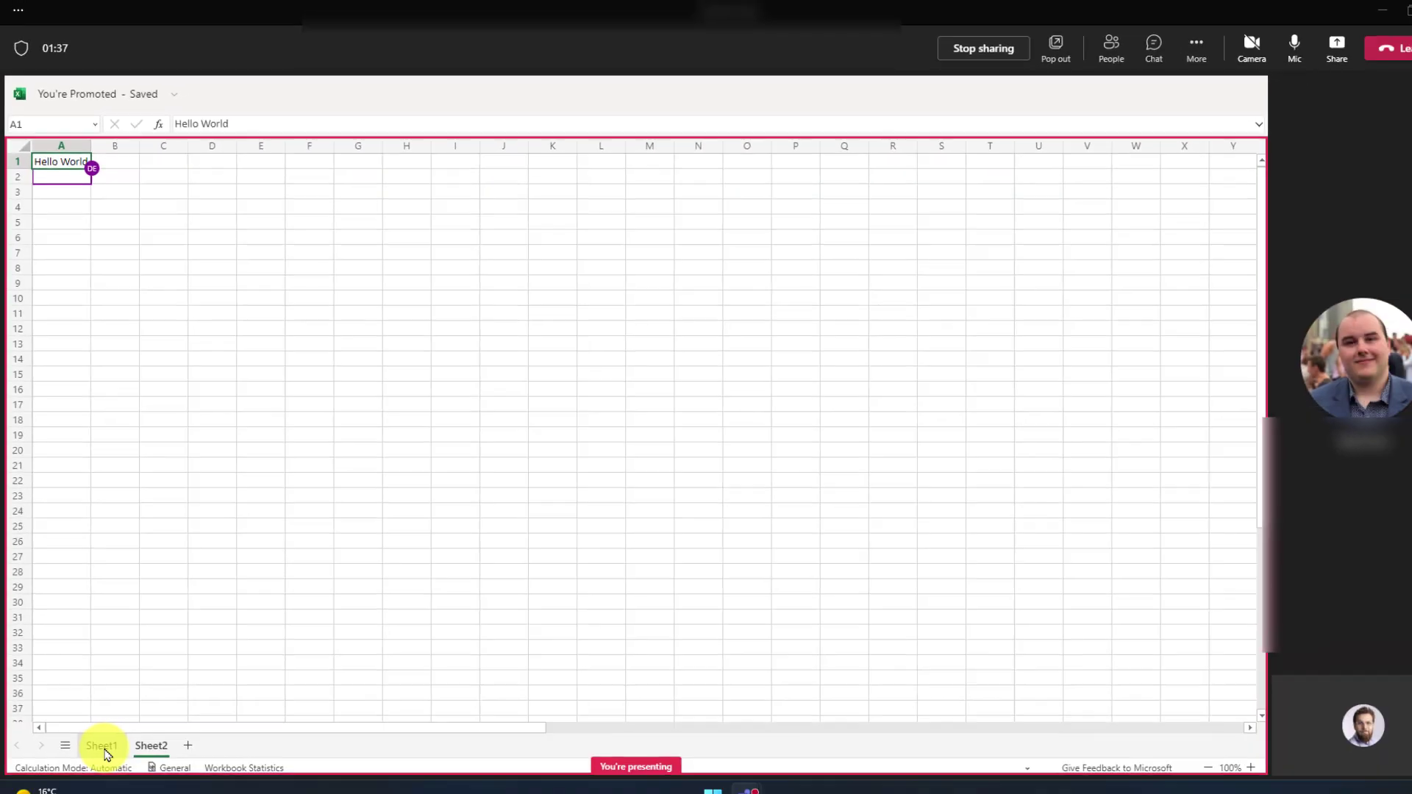
Return to Sheet1 of the shared workbook and minimise the call and chat windows to show the desktop.
left_click(99, 726)
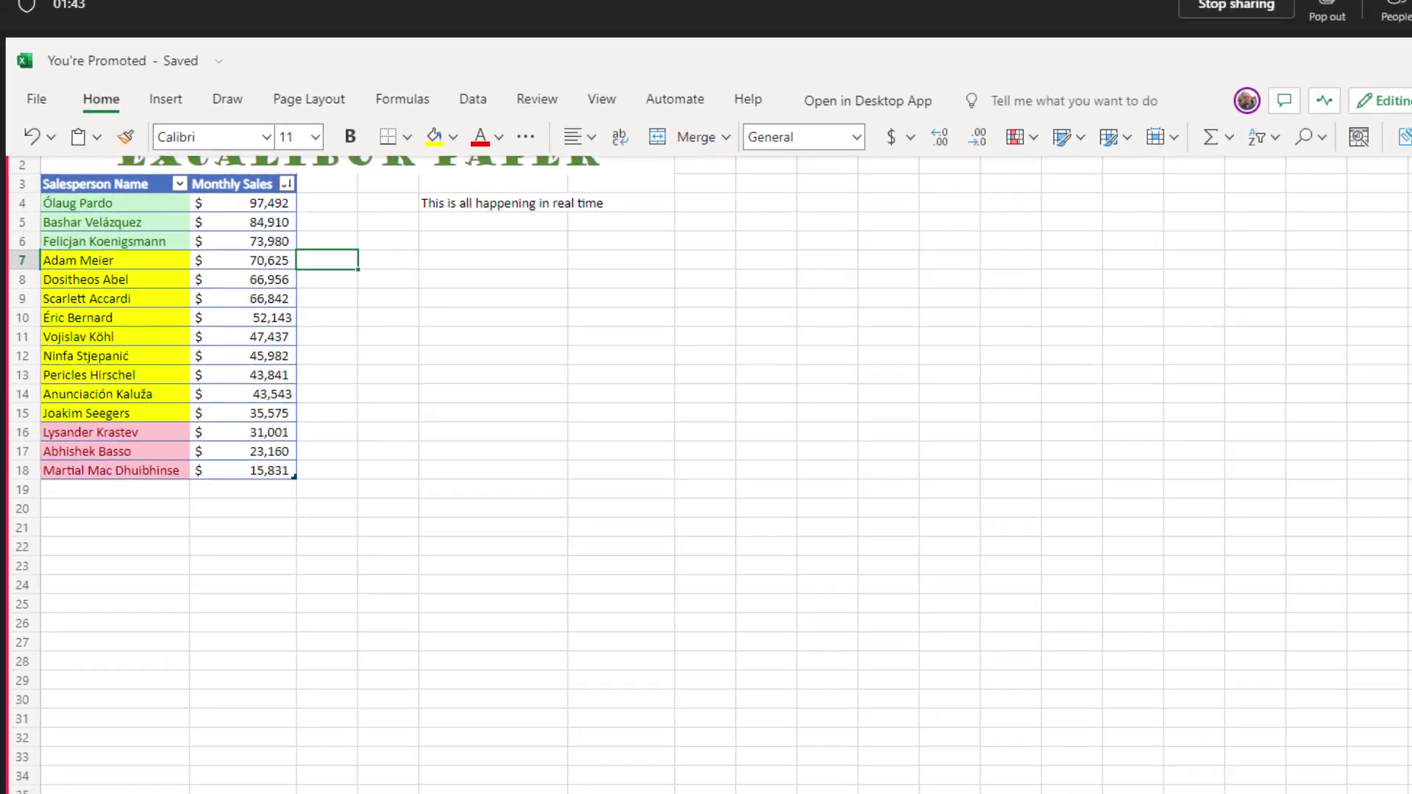
left_click(1374, 8)
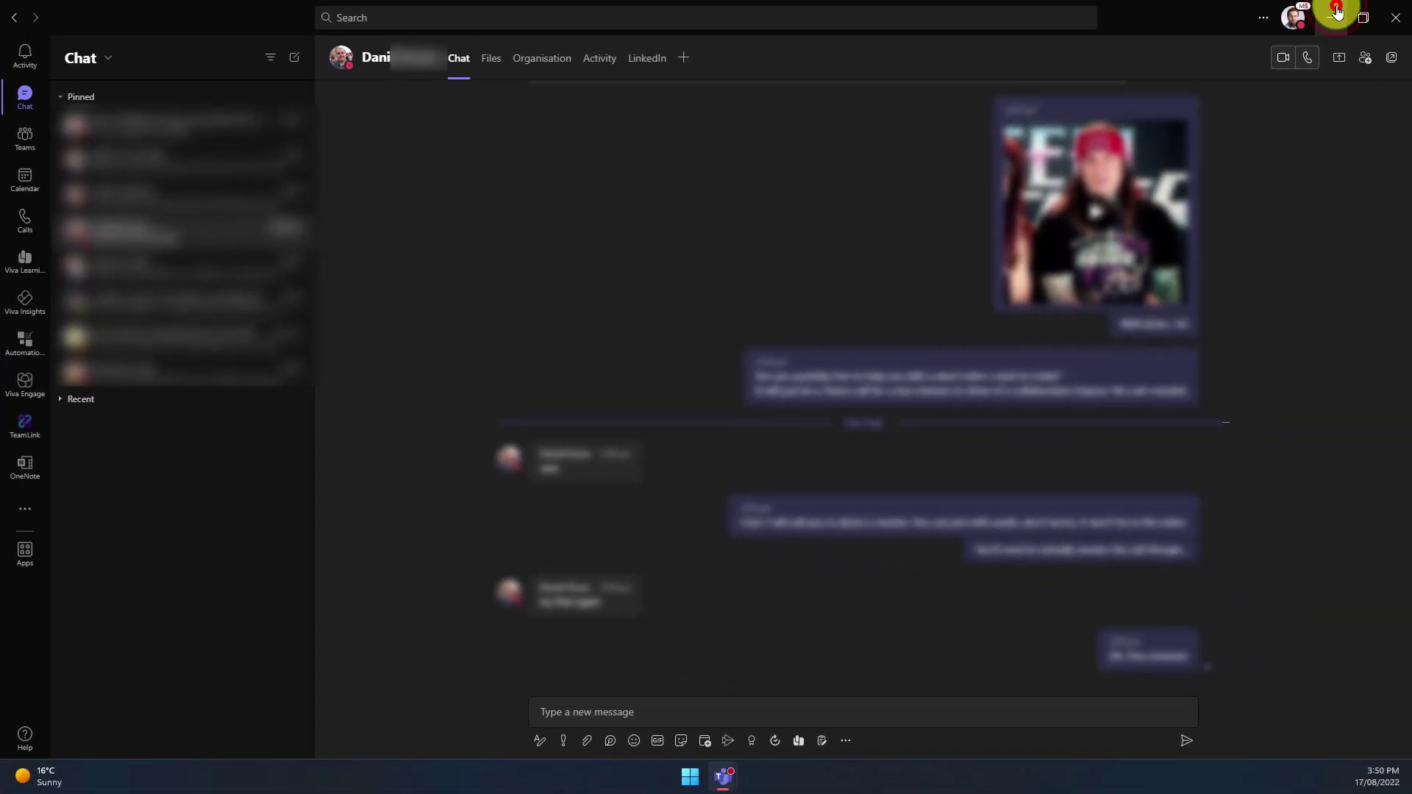
left_click(1374, 7)
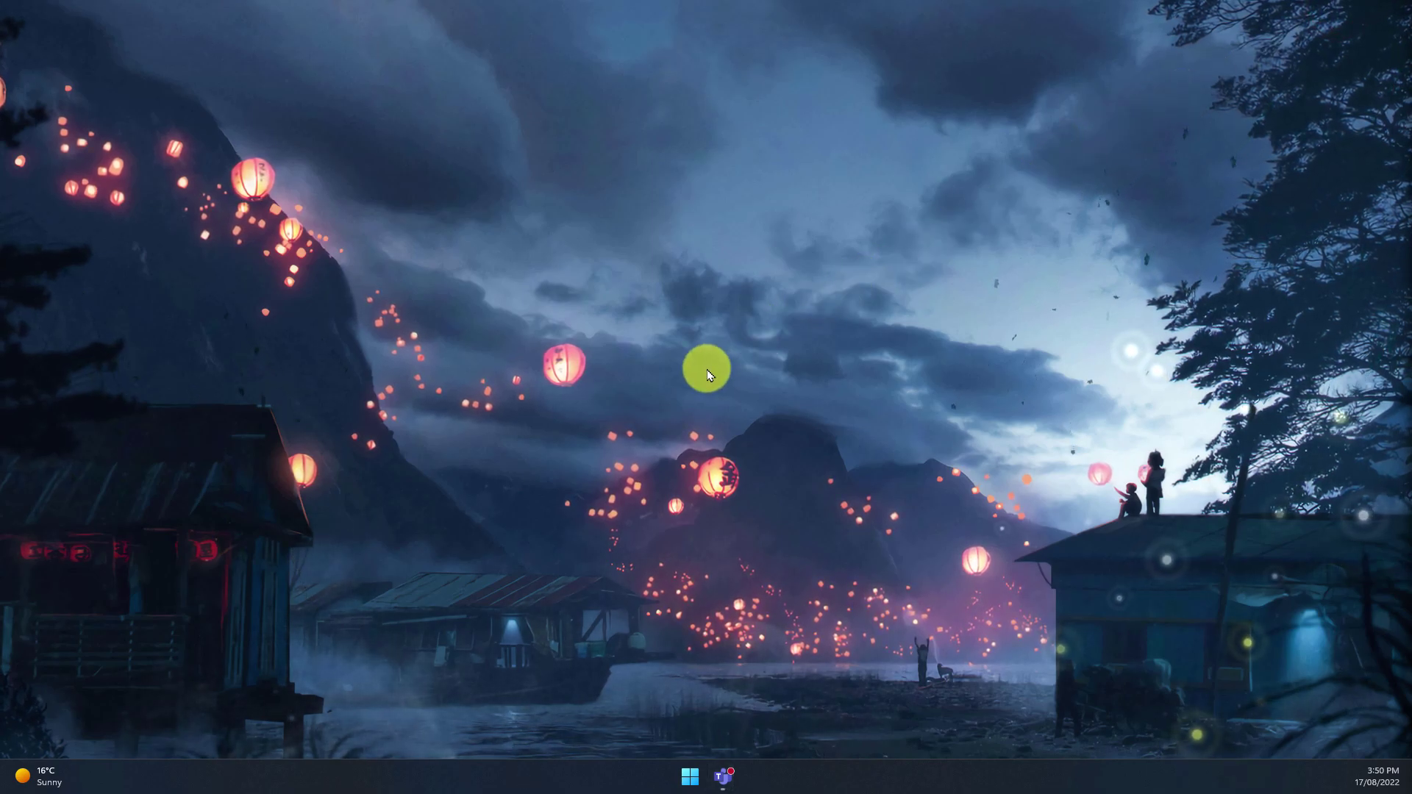